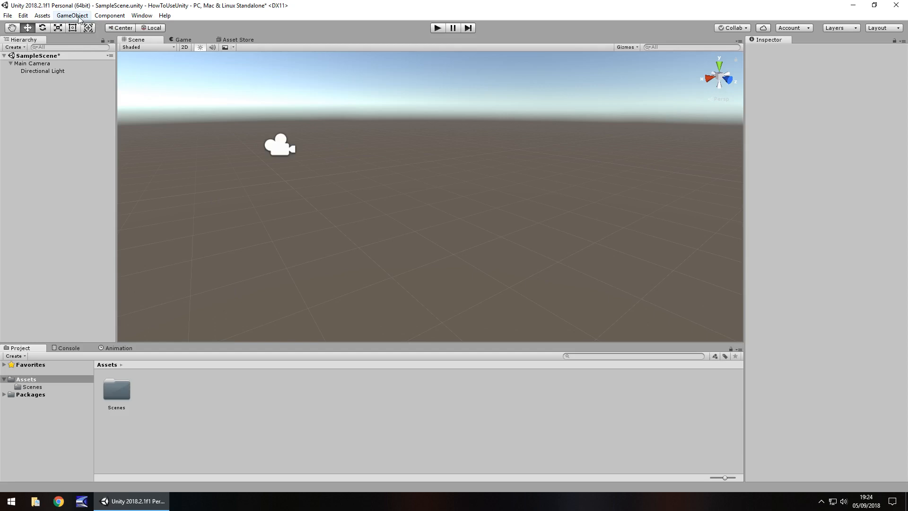
# Add a 3D cube to the scene and frame it in the scene view.
pyautogui.click(78, 17)
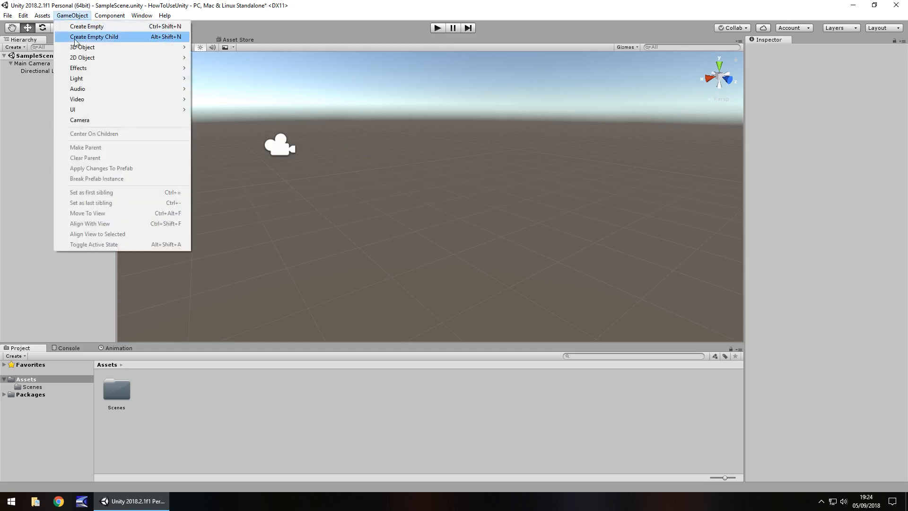
pyautogui.moveTo(94, 50)
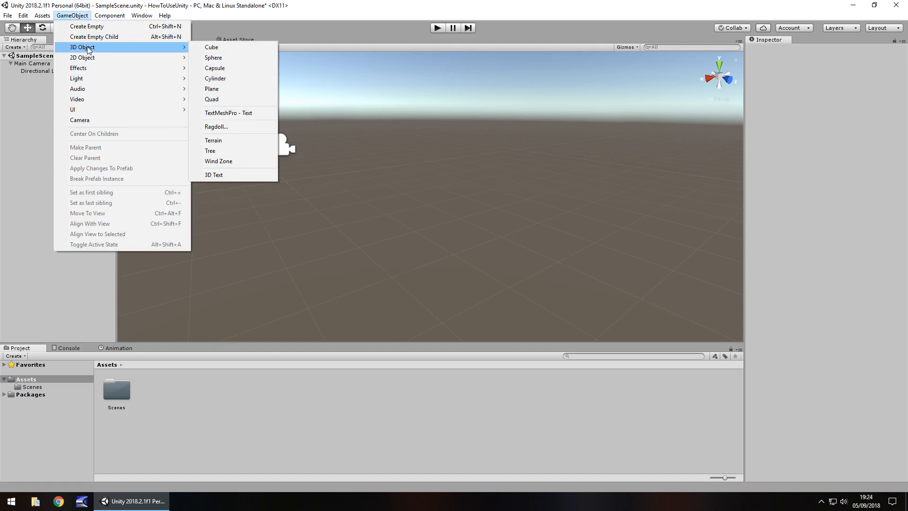
pyautogui.click(234, 48)
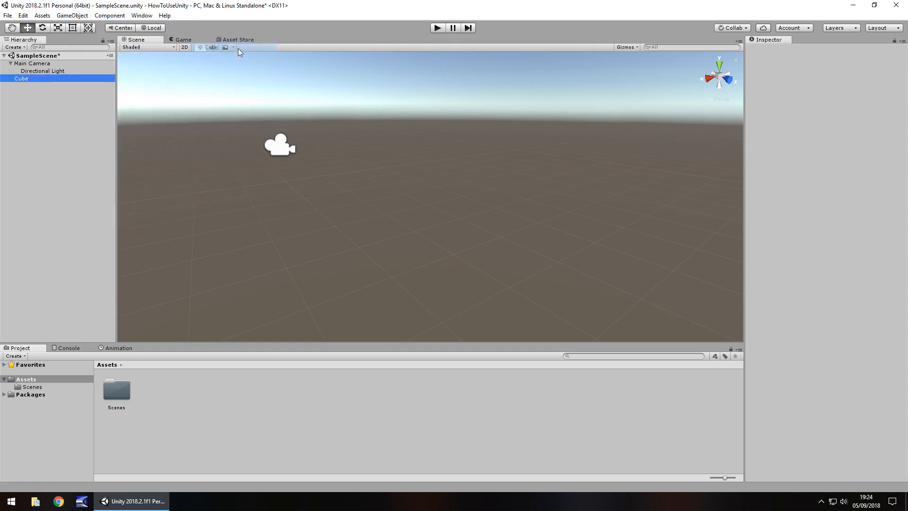
pyautogui.press('f')
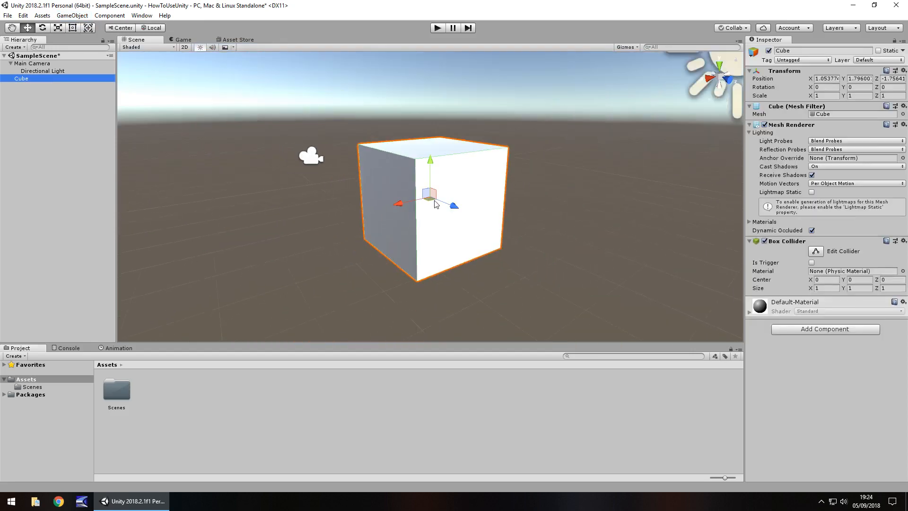
# Add a sphere and move it along the X axis to about 2.34, beside the cube.
pyautogui.click(80, 16)
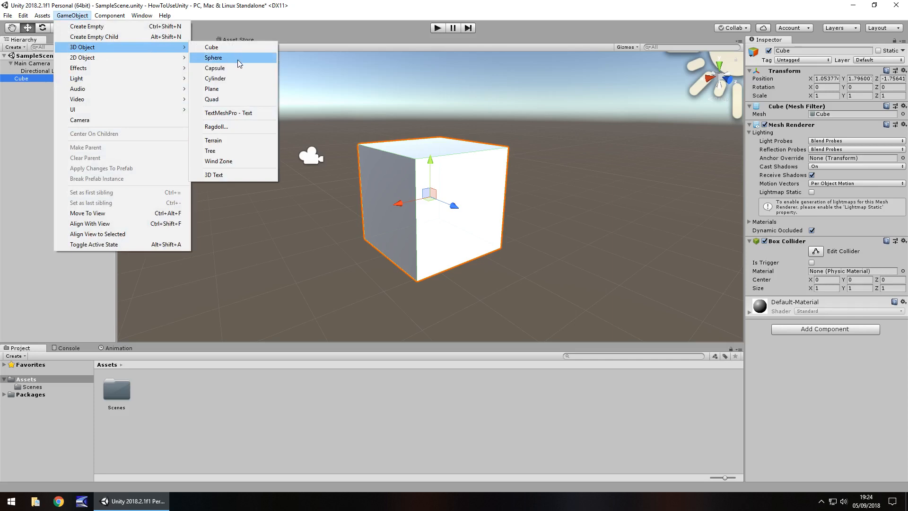
pyautogui.click(237, 58)
pyautogui.moveTo(401, 203); pyautogui.dragTo(316, 226)
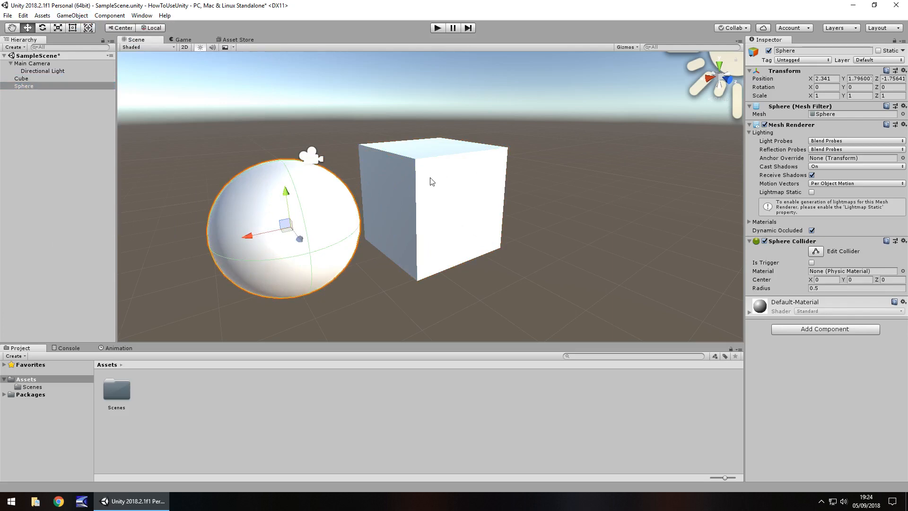
# Stretch the sphere to a Y scale of 1.7 and rotate it to about -86 degrees around Z.
pyautogui.click(450, 194)
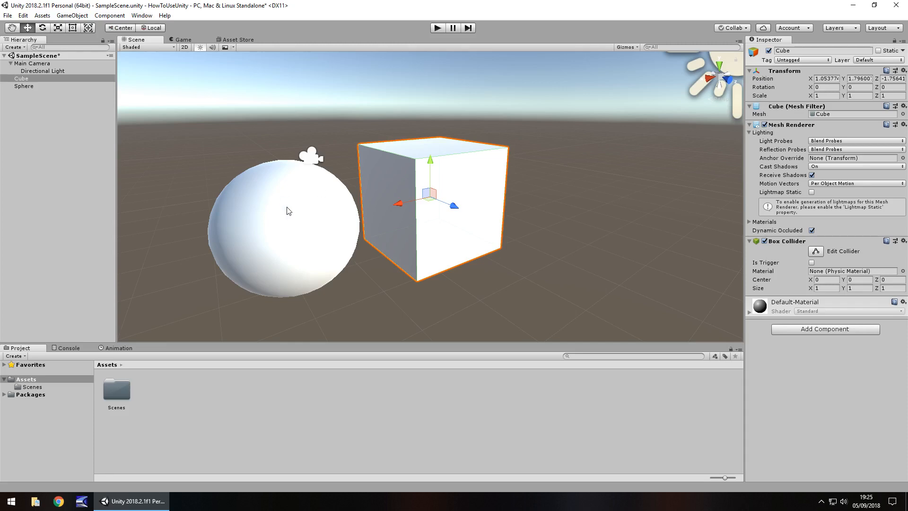
pyautogui.click(291, 221)
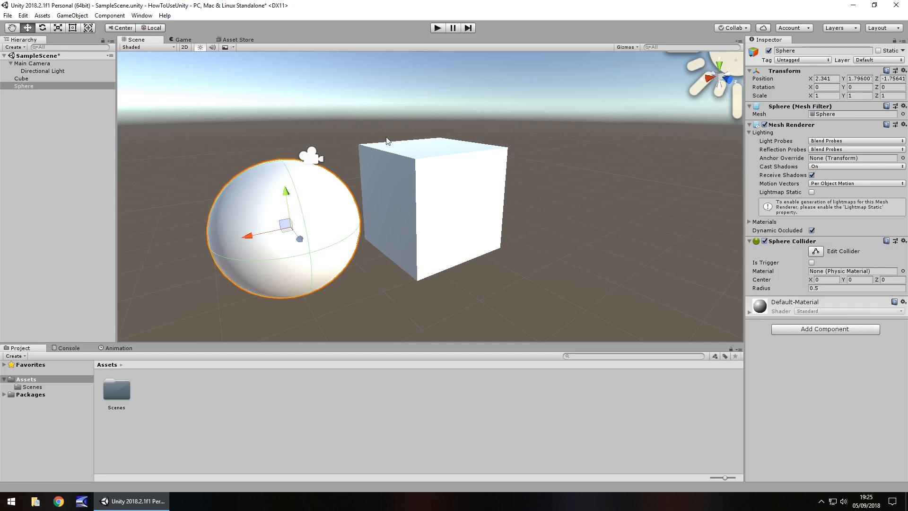
pyautogui.click(859, 95)
pyautogui.write('13.5')
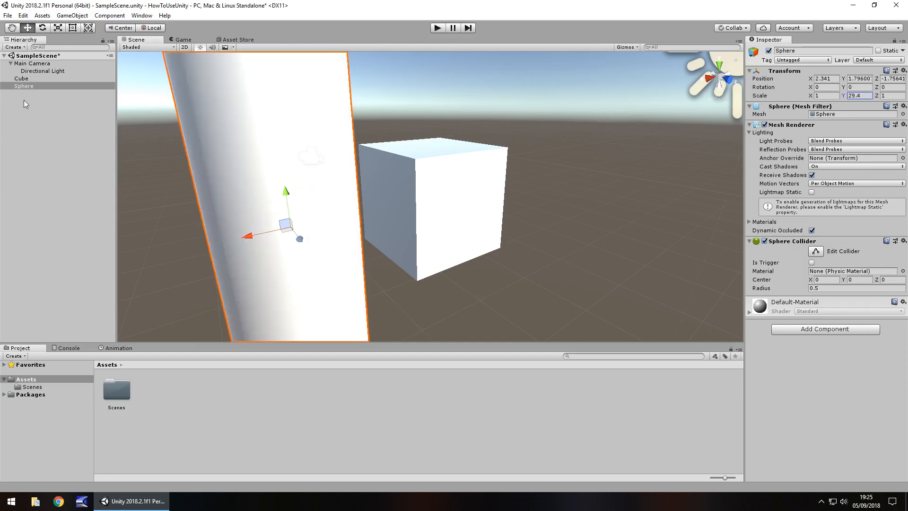
pyautogui.press('BackSpace')
pyautogui.press('BackSpace')
pyautogui.press('BackSpace')
pyautogui.press('BackSpace')
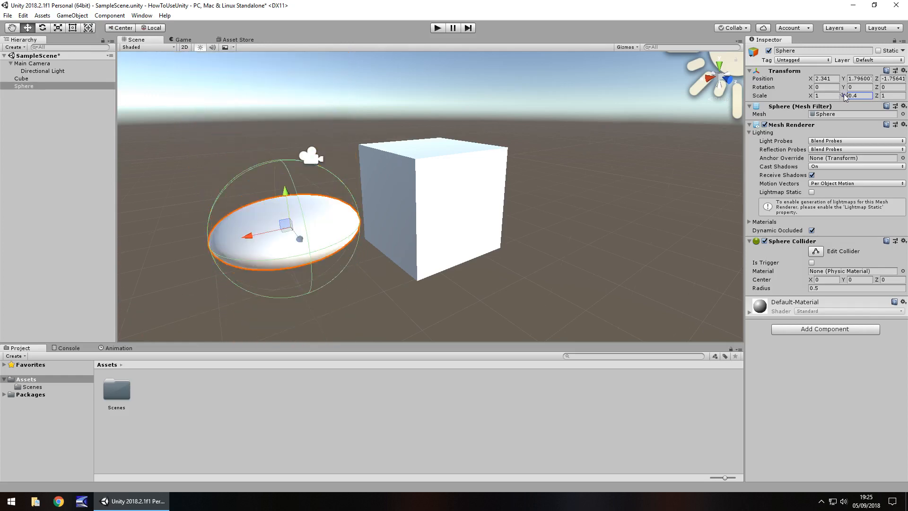
pyautogui.write('1.9')
pyautogui.press('BackSpace')
pyautogui.write('7')
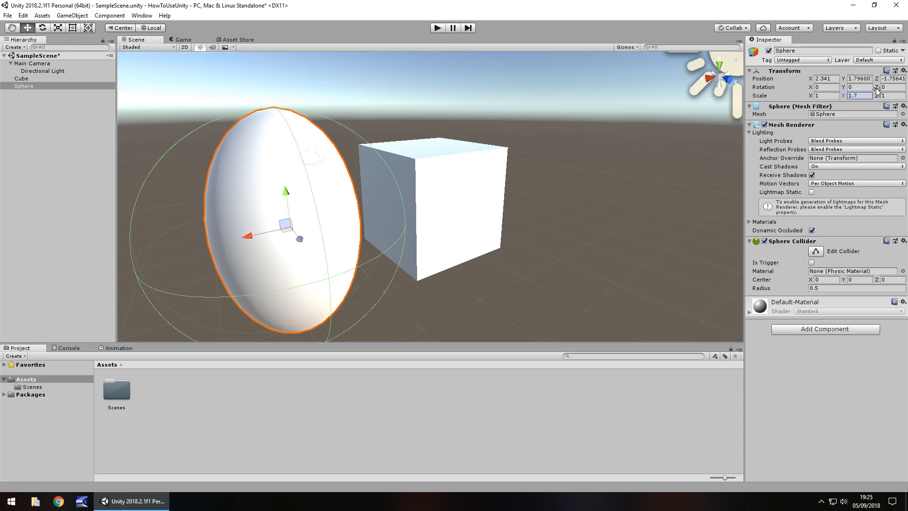
pyautogui.moveTo(876, 87); pyautogui.dragTo(446, 167)
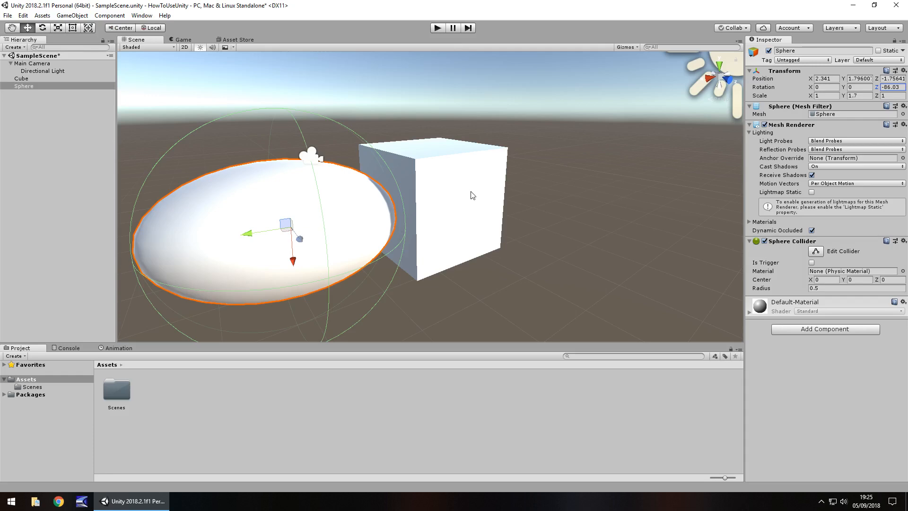
# Add a capsule and move it along the X axis to about -0.97, on the cube's other side from the sphere.
pyautogui.click(73, 17)
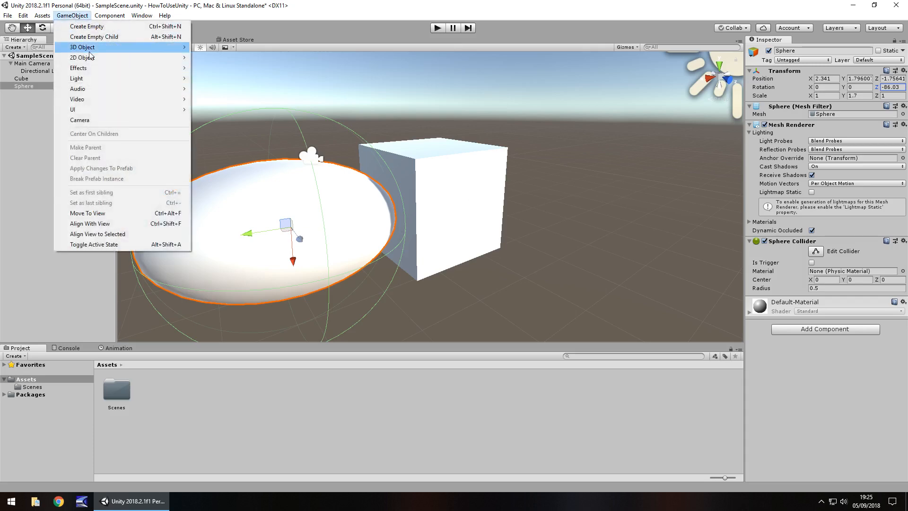
pyautogui.moveTo(91, 50)
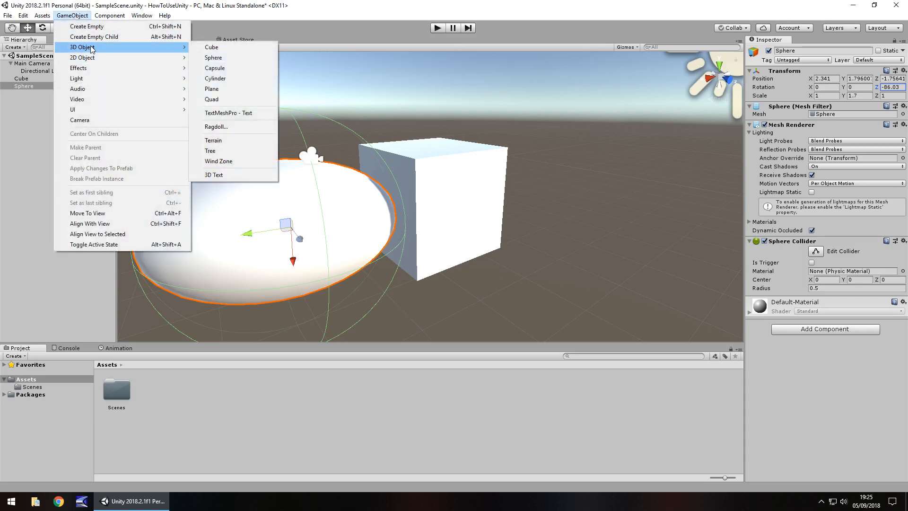
pyautogui.click(218, 68)
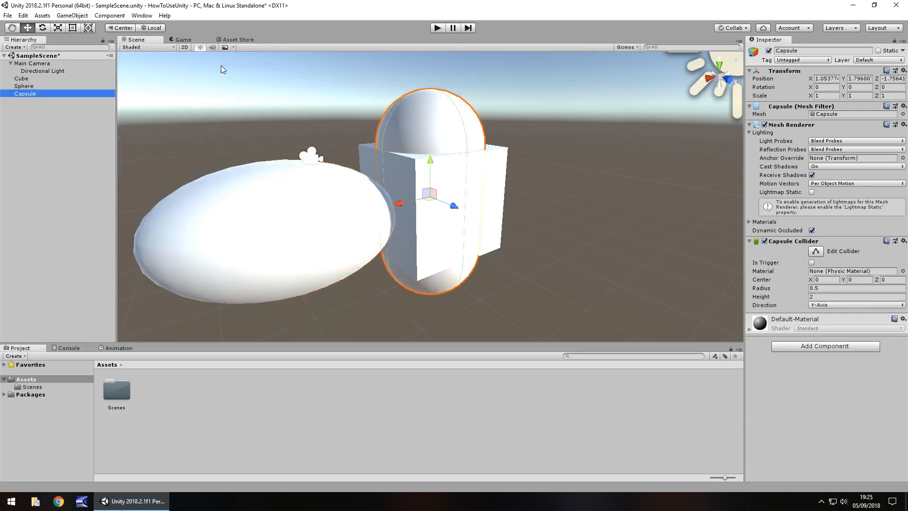
pyautogui.moveTo(402, 207); pyautogui.dragTo(539, 202)
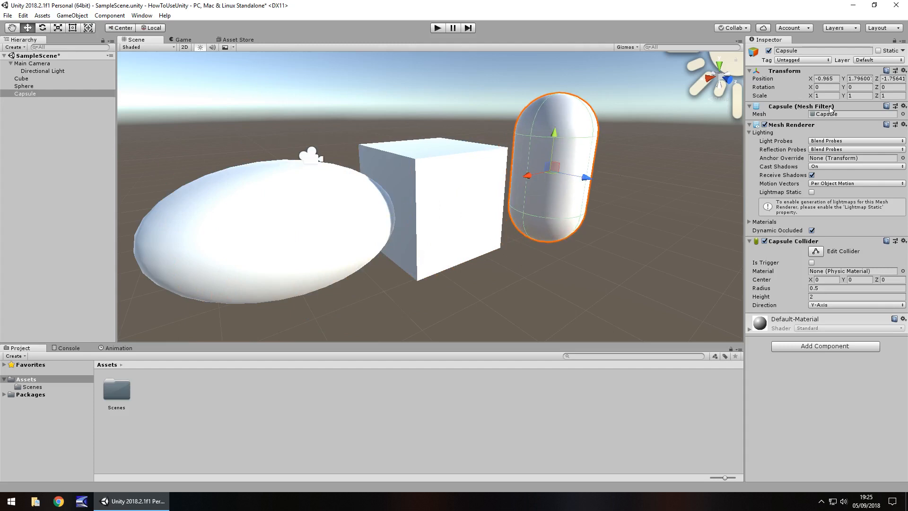
# Flatten the capsule into a disc with a Y scale of 0.07 and inspect it up close.
pyautogui.moveTo(843, 95); pyautogui.dragTo(829, 101)
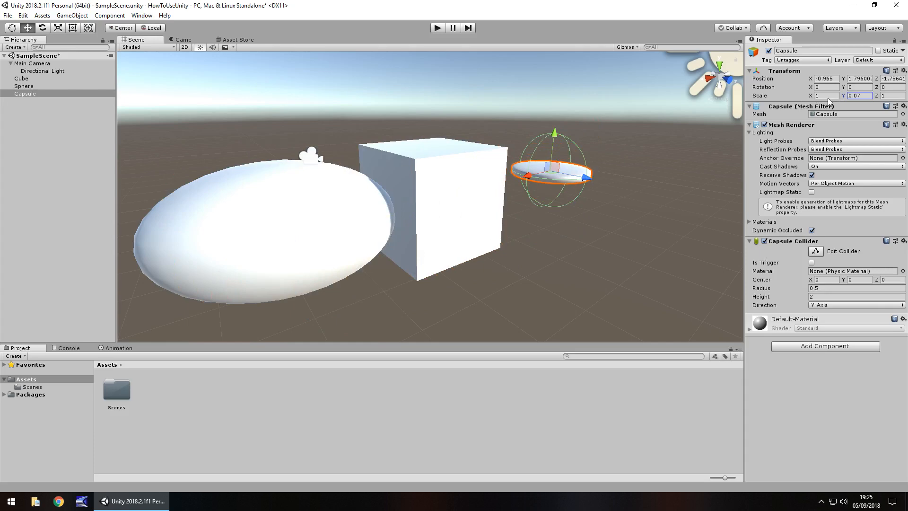
pyautogui.moveTo(648, 153); pyautogui.dragTo(592, 163, button='right')
pyautogui.moveTo(665, 176); pyautogui.dragTo(387, 210, button='middle')
pyautogui.scroll(8, 402, 200)
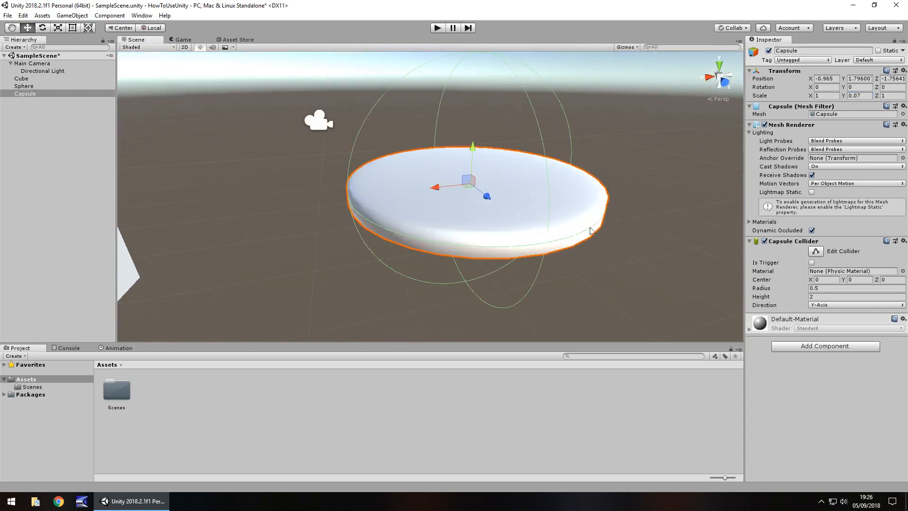
# Add a cylinder and flatten it to a Y scale of -0.05.
pyautogui.click(81, 16)
pyautogui.moveTo(91, 49)
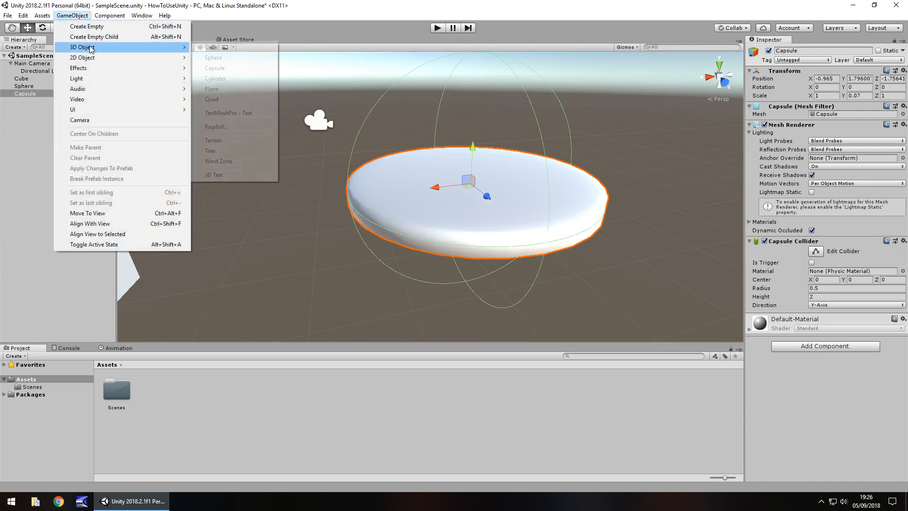
pyautogui.click(226, 78)
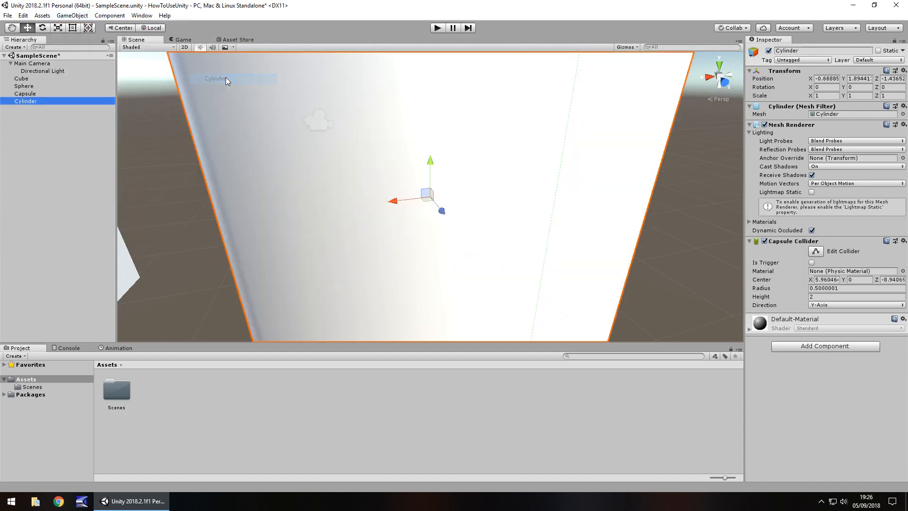
pyautogui.moveTo(843, 98); pyautogui.dragTo(492, 169)
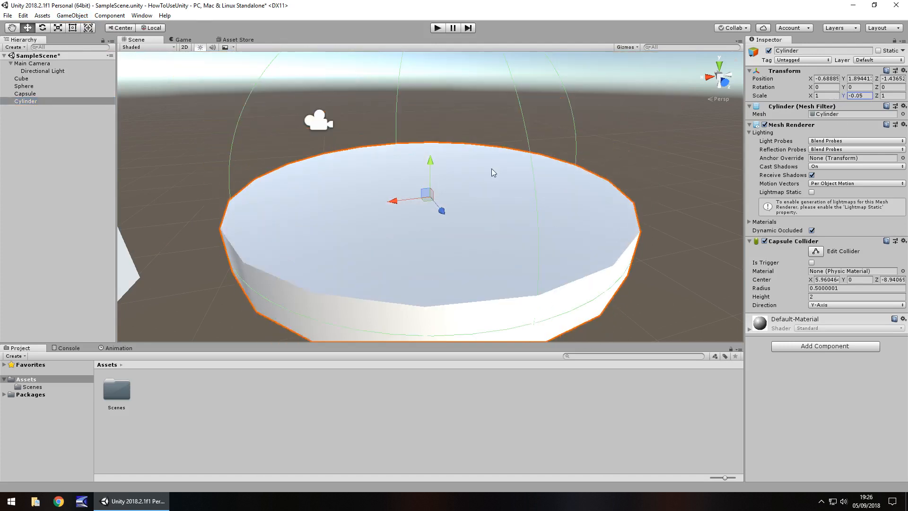
# Move the cylinder along the Z axis to about -2.9 and set its Y scale to 1.
pyautogui.moveTo(444, 215); pyautogui.dragTo(375, 124)
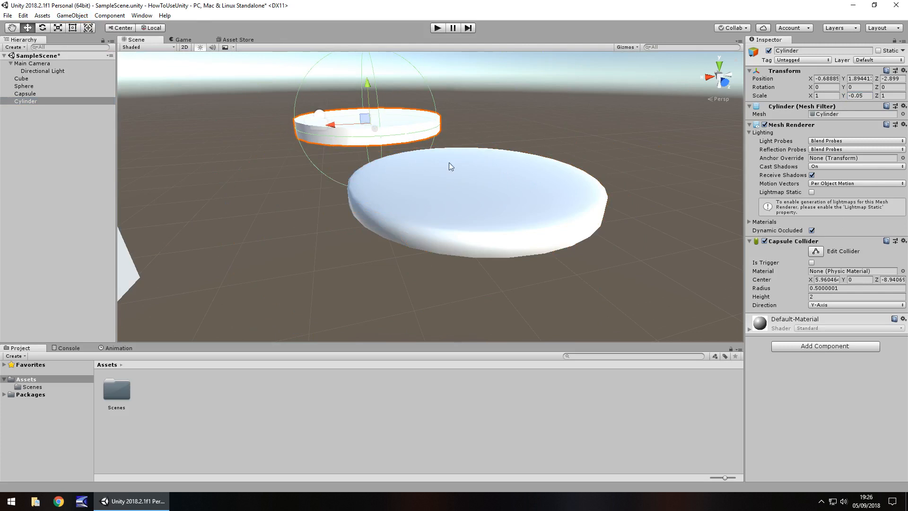
pyautogui.click(856, 96)
pyautogui.write('1')
# Add a Particle System effect to the scene near the stretched sphere and the cube.
pyautogui.scroll(-3, 393, 167)
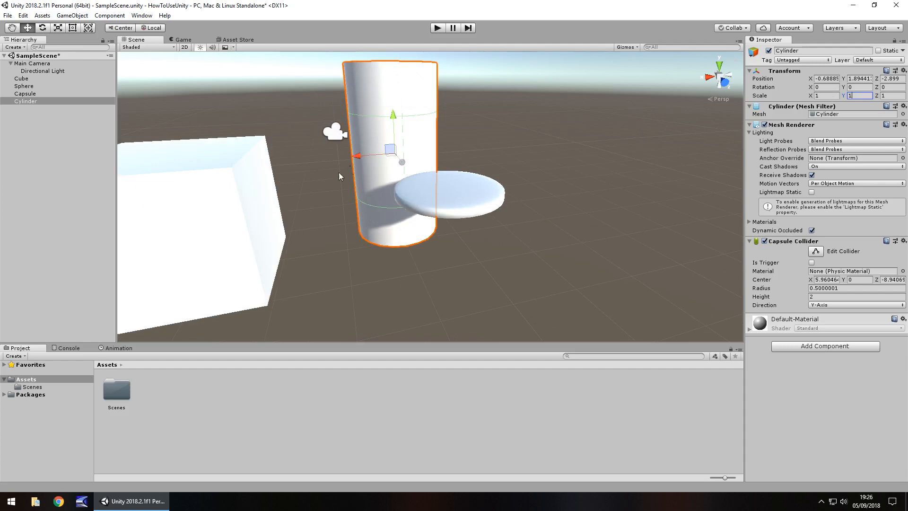
pyautogui.moveTo(265, 227); pyautogui.dragTo(563, 197, button='middle')
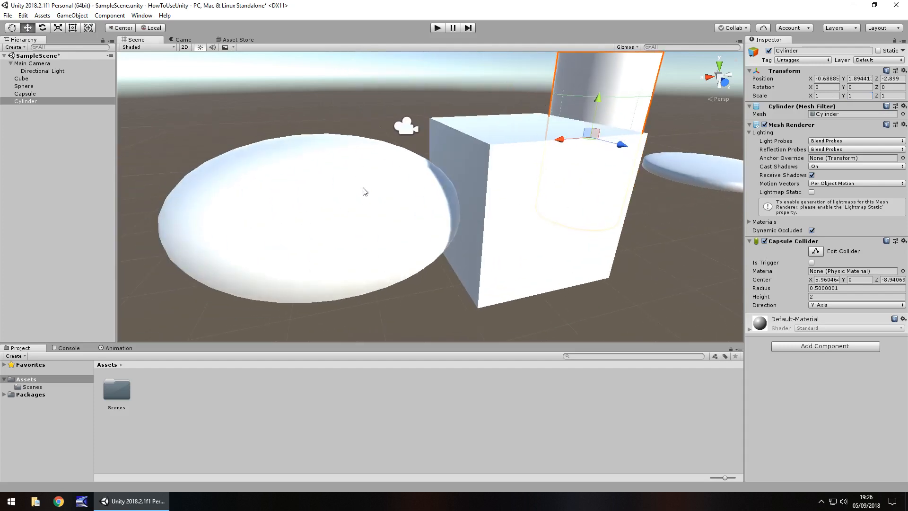
pyautogui.click(87, 17)
pyautogui.moveTo(95, 49)
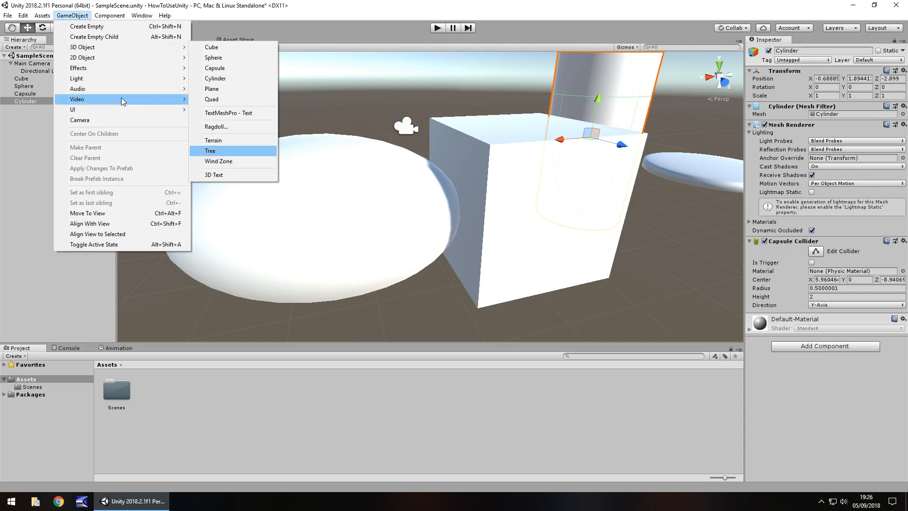
pyautogui.moveTo(101, 71)
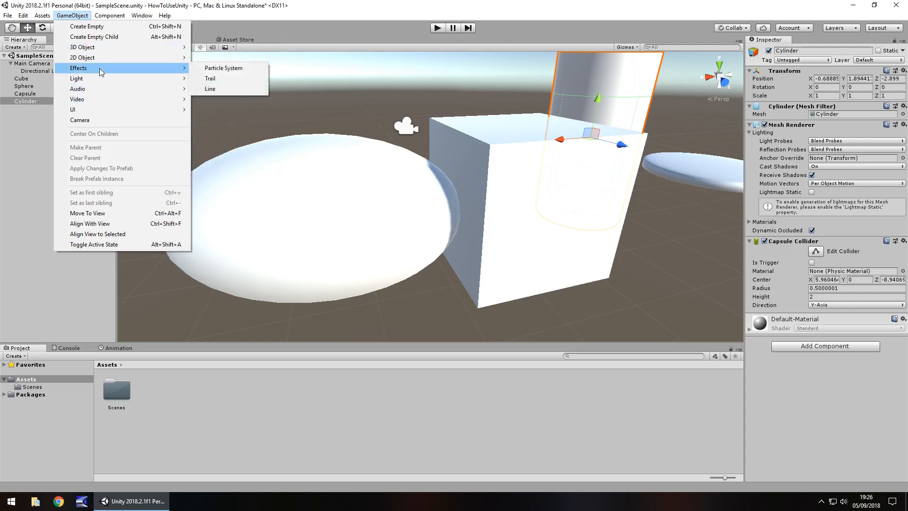
pyautogui.click(240, 69)
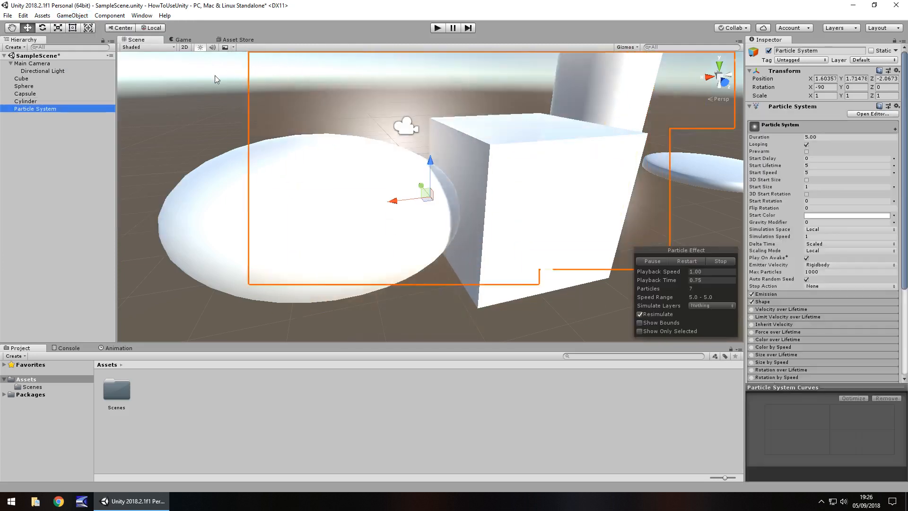
# Add a second directional light to the scene.
pyautogui.click(71, 15)
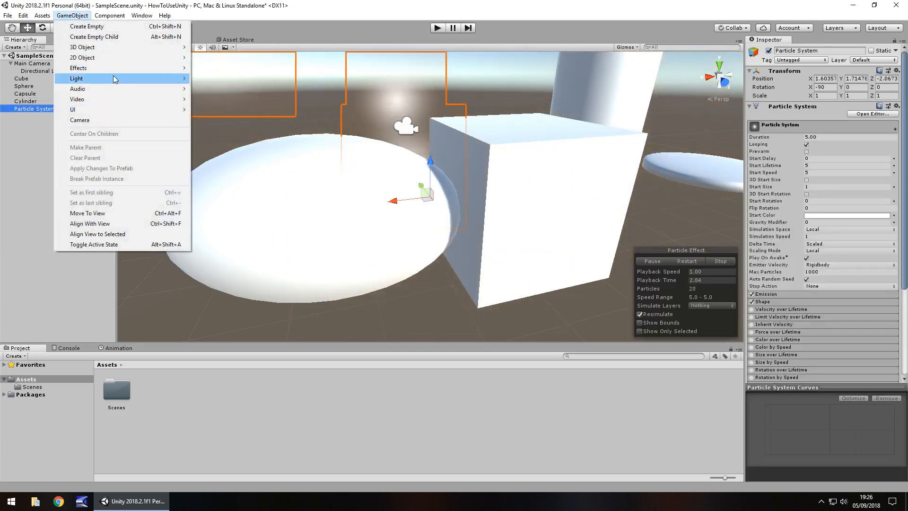
pyautogui.moveTo(115, 78)
pyautogui.click(242, 79)
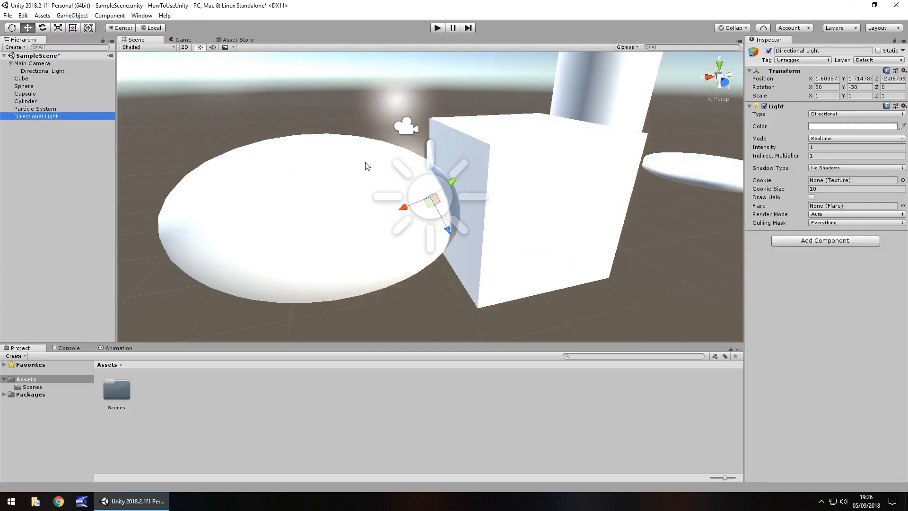